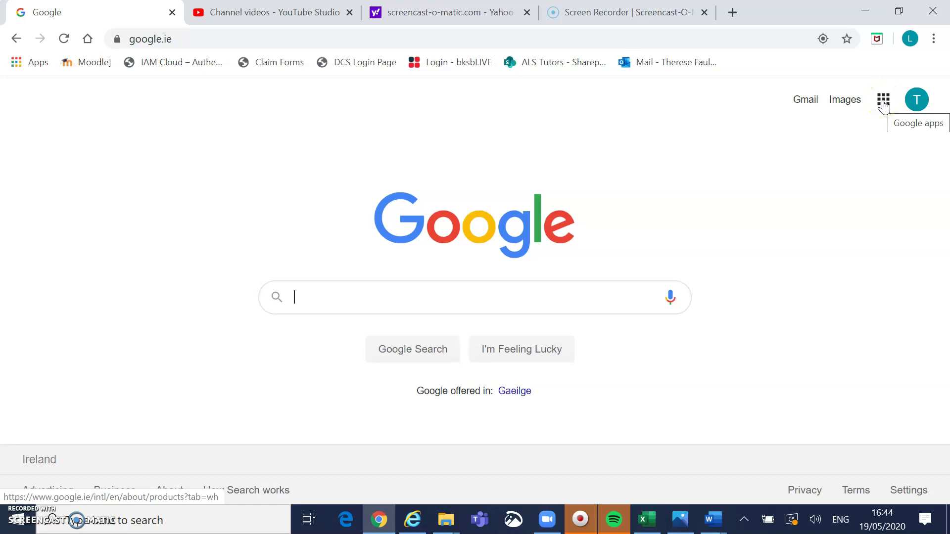
Launch Google Docs from the Google apps grid on the Search page.
{"action": "left_click", "coordinate": [883, 101]}
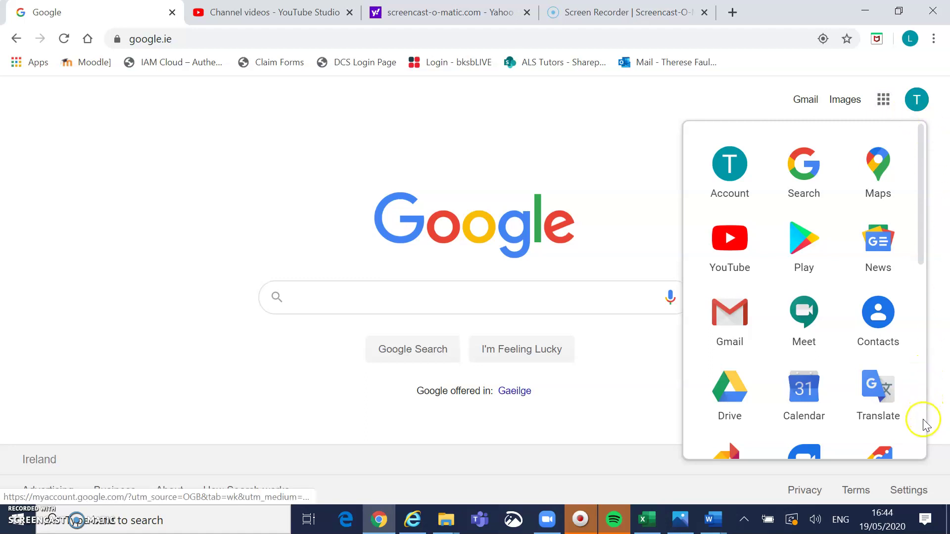
{"action": "scroll", "coordinate": [923, 419], "scroll_direction": "down", "scroll_amount": 5}
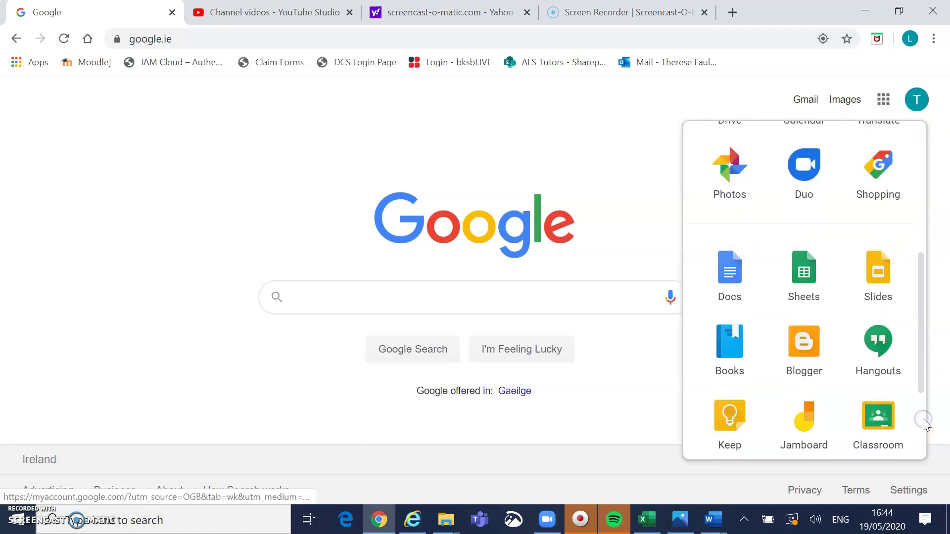
{"action": "left_click", "coordinate": [731, 270]}
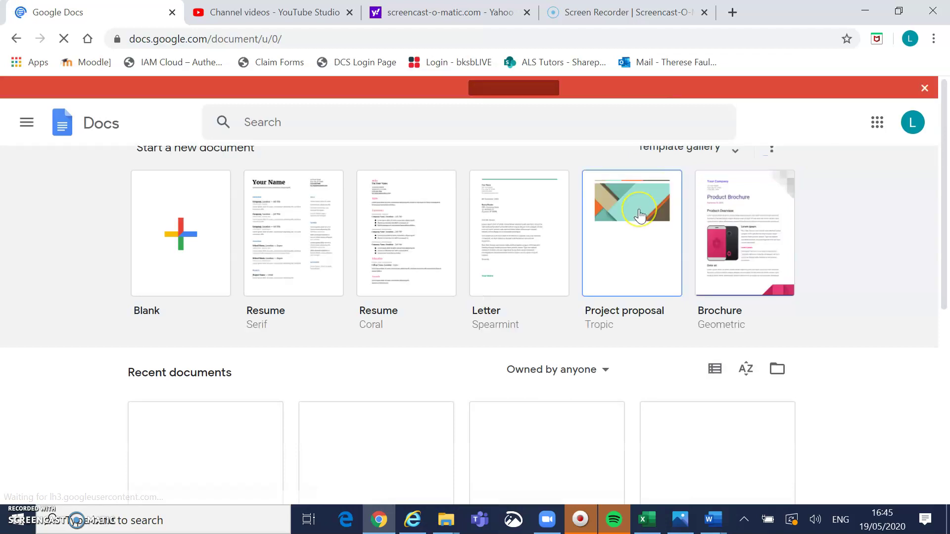
Start a blank document and type the heading 'Word Processing'.
{"action": "left_click", "coordinate": [180, 228]}
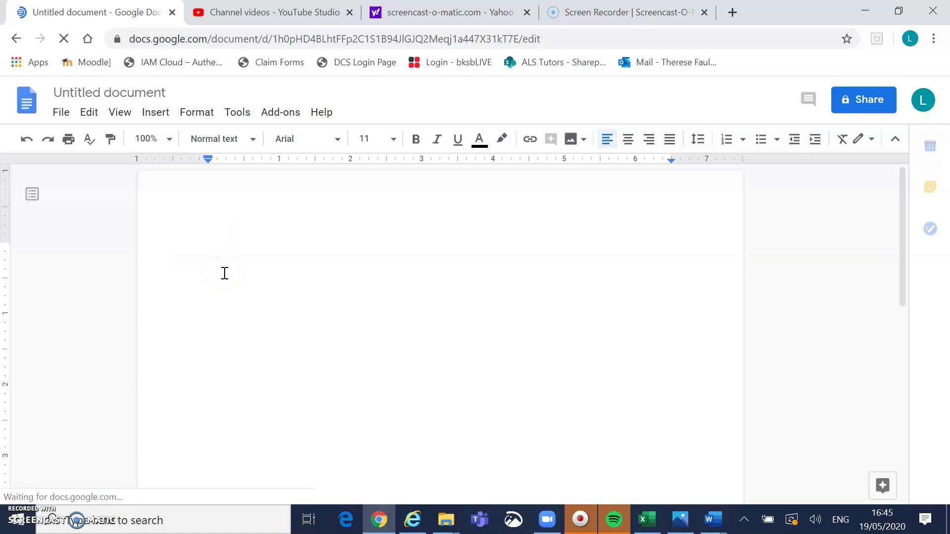
{"action": "type", "text": "Word"}
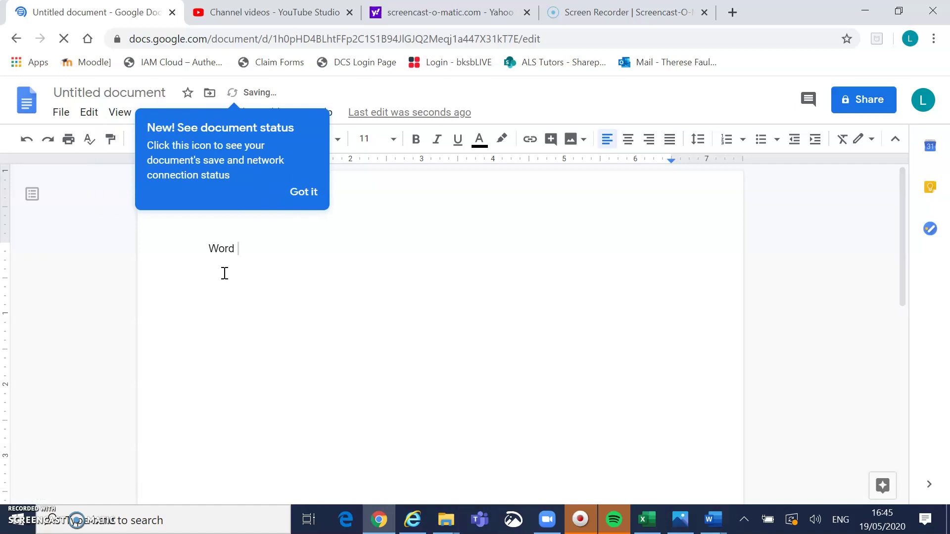
{"action": "type", "text": " P"}
{"action": "left_click", "coordinate": [305, 193]}
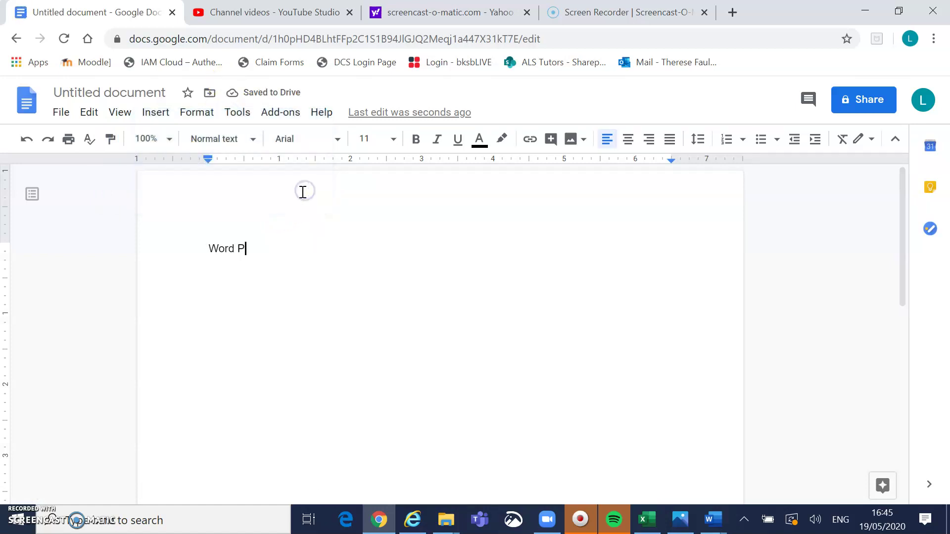
{"action": "type", "text": "rocessing"}
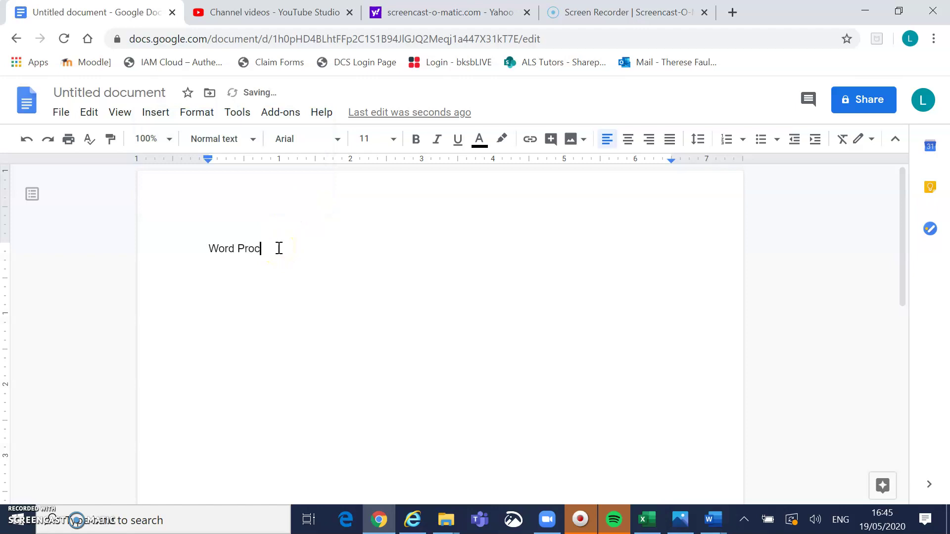
{"action": "key", "text": "Return"}
{"action": "key", "text": "Return"}
Add the lines 'This document was created using google docs' and 'I hope you enjoy it'.
{"action": "type", "text": "This document was "}
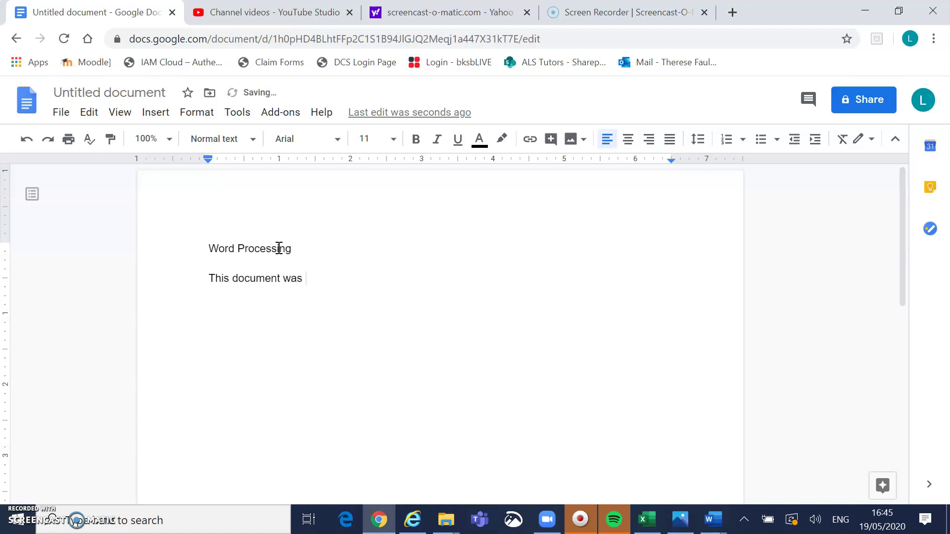
{"action": "type", "text": "created using google d"}
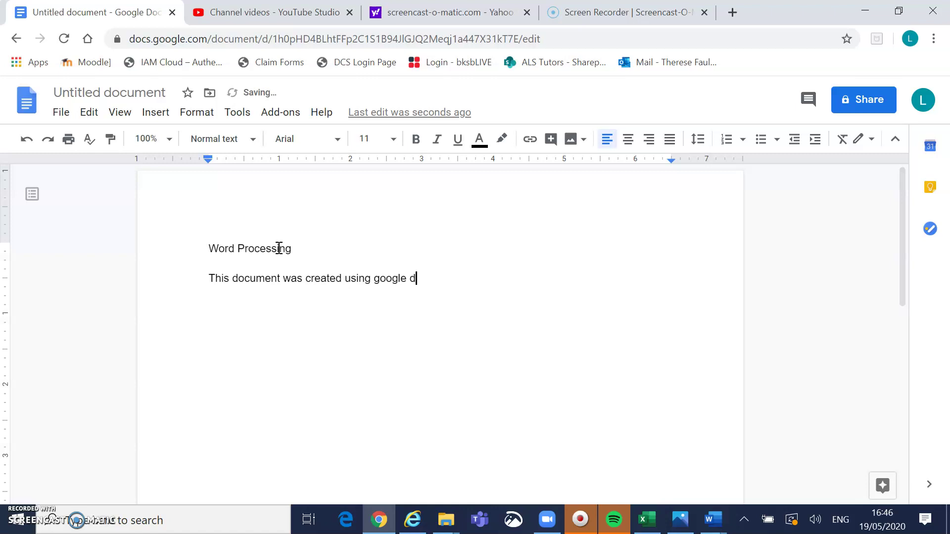
{"action": "type", "text": "ocs"}
{"action": "key", "text": "Return"}
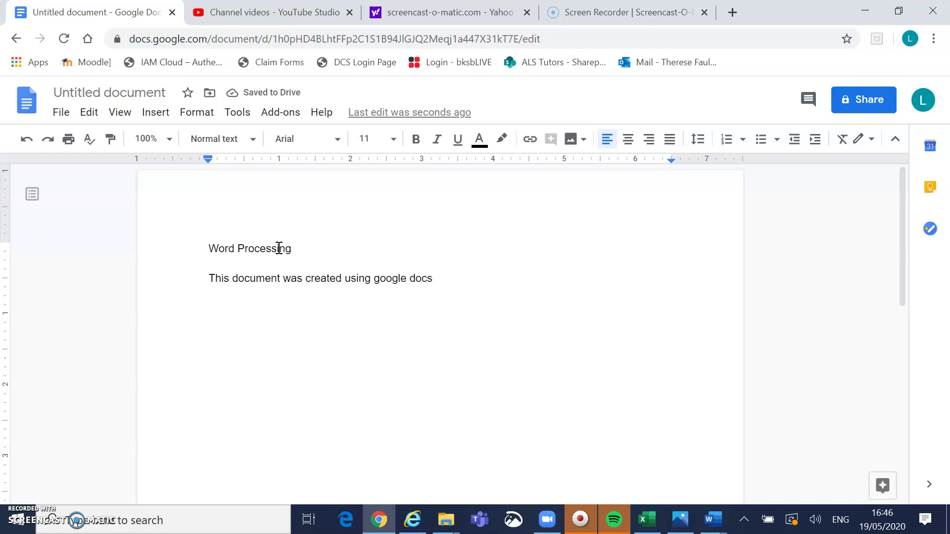
{"action": "type", "text": "I hope "}
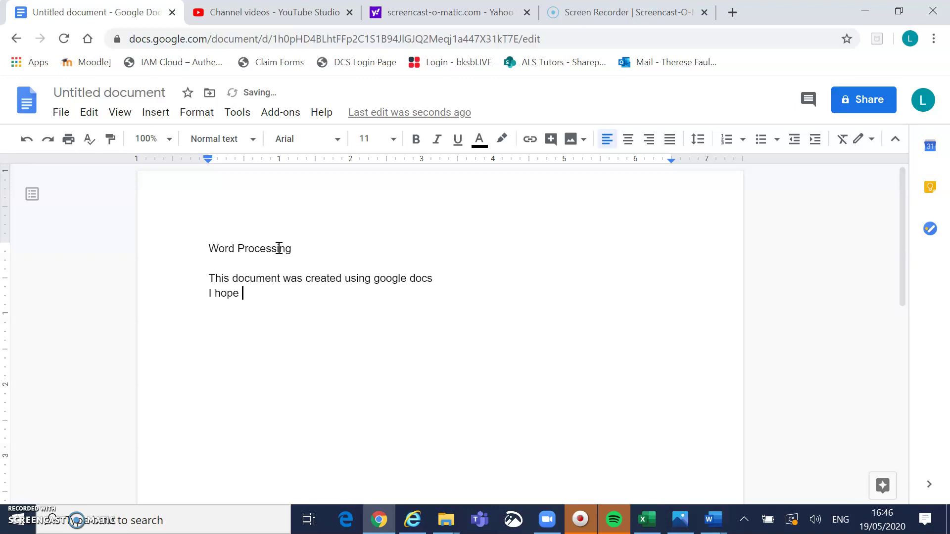
{"action": "type", "text": "you enjoy it"}
{"action": "left_click", "coordinate": [317, 255]}
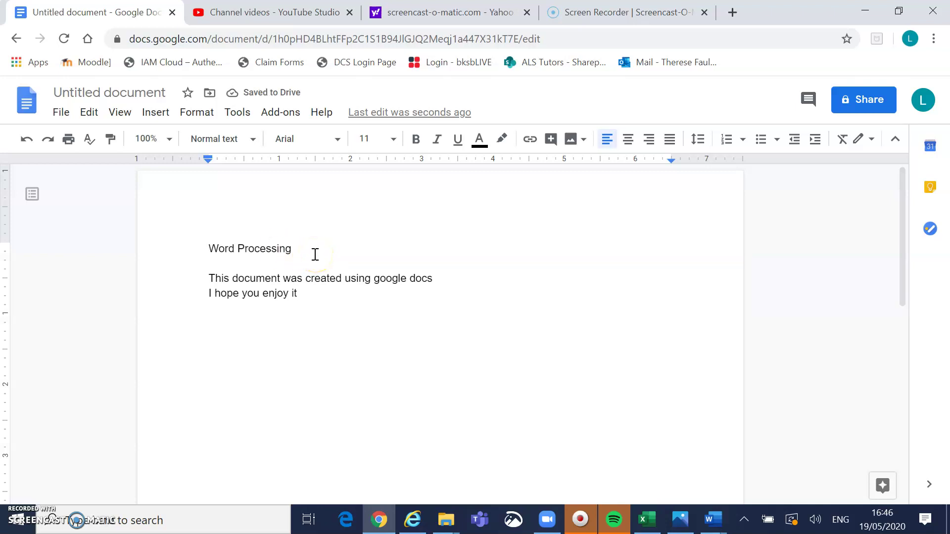
Select the 'Word Processing' heading and apply bold, italic and underline.
{"action": "left_click", "coordinate": [311, 242]}
{"action": "left_click", "coordinate": [203, 251]}
{"action": "left_click_drag", "start_coordinate": [203, 251], "coordinate": [423, 243]}
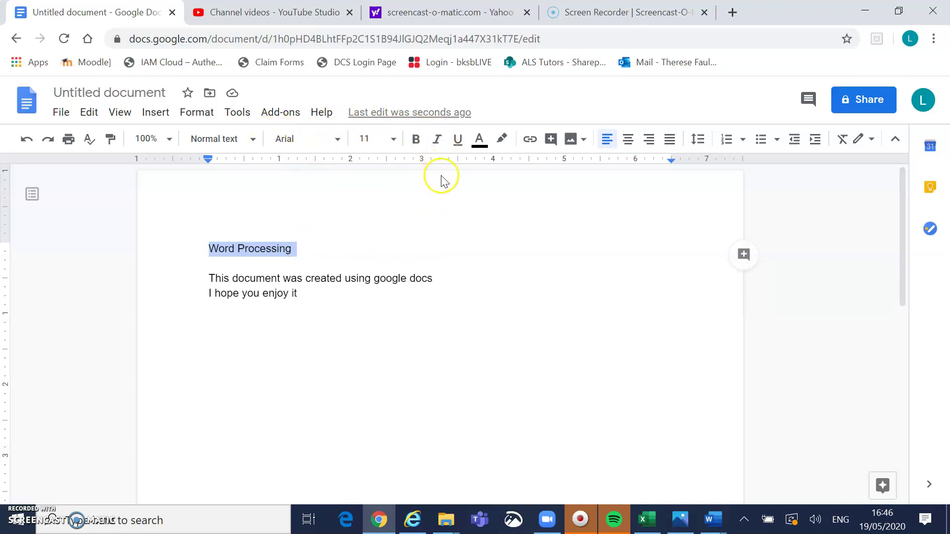
{"action": "left_click", "coordinate": [419, 143]}
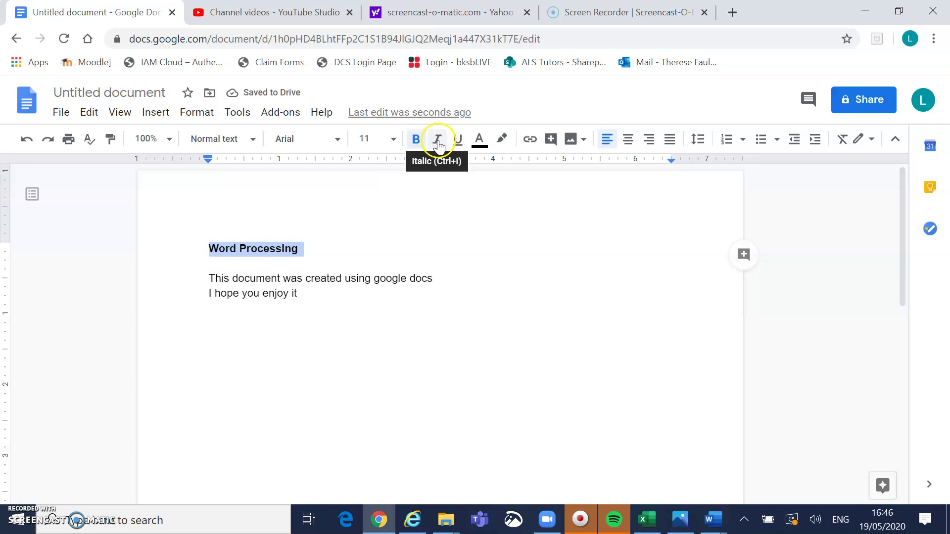
{"action": "left_click", "coordinate": [438, 144]}
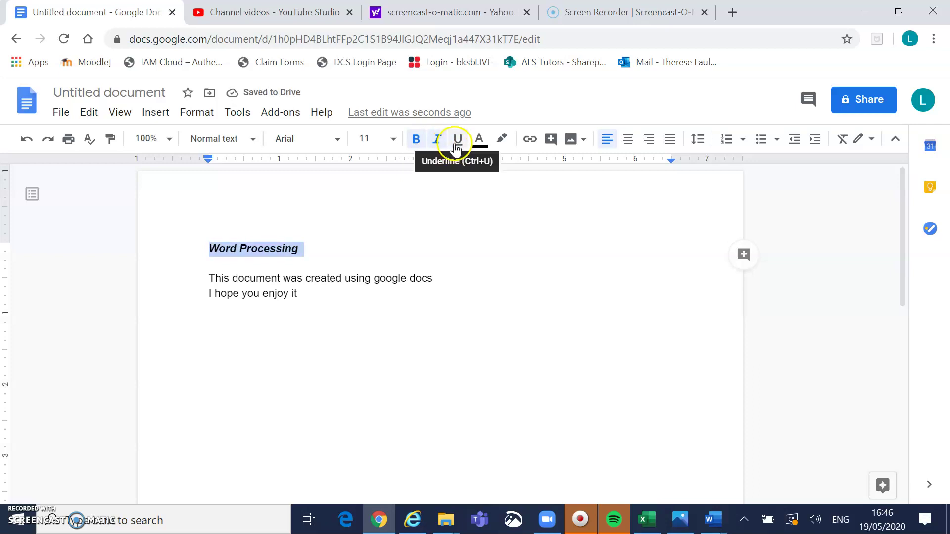
{"action": "left_click", "coordinate": [457, 148]}
{"action": "left_click", "coordinate": [458, 146]}
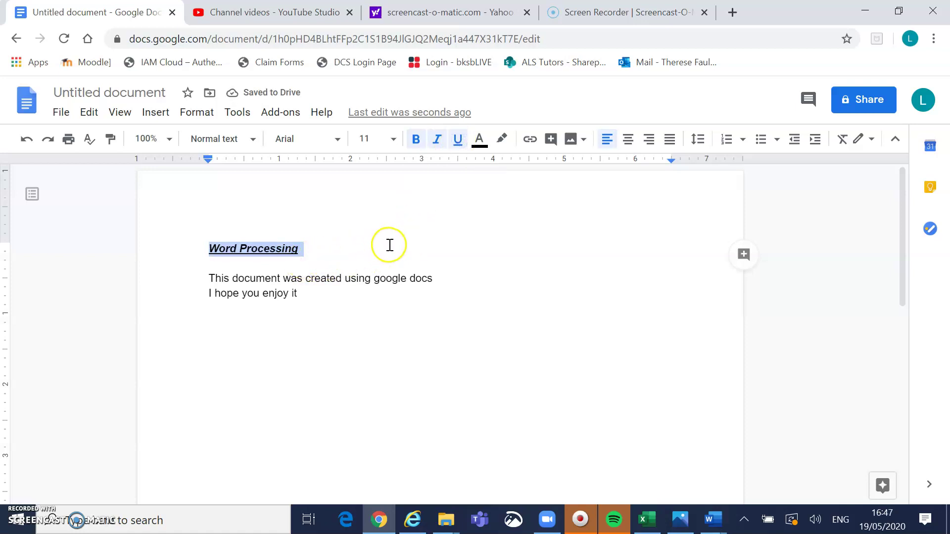
Set the heading to size 14 in the Impact font.
{"action": "left_click", "coordinate": [393, 139]}
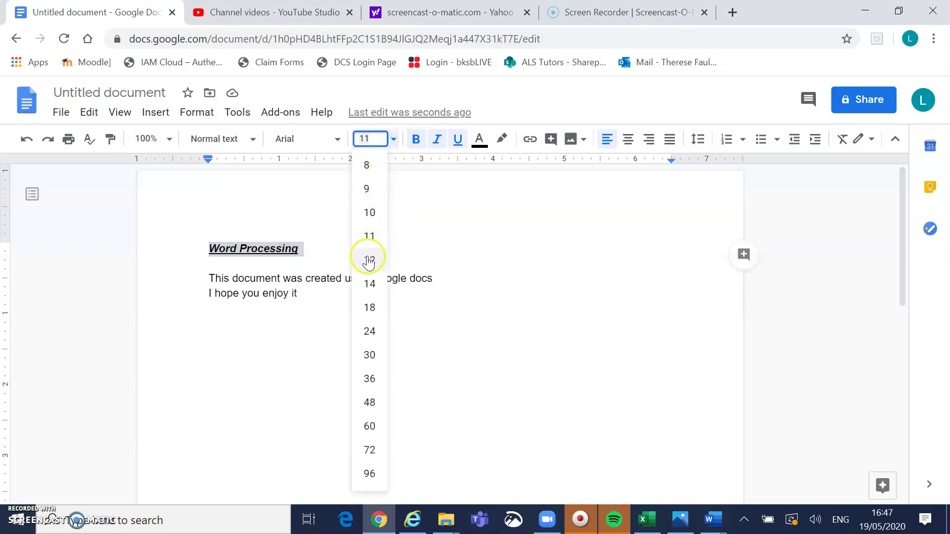
{"action": "left_click", "coordinate": [369, 285]}
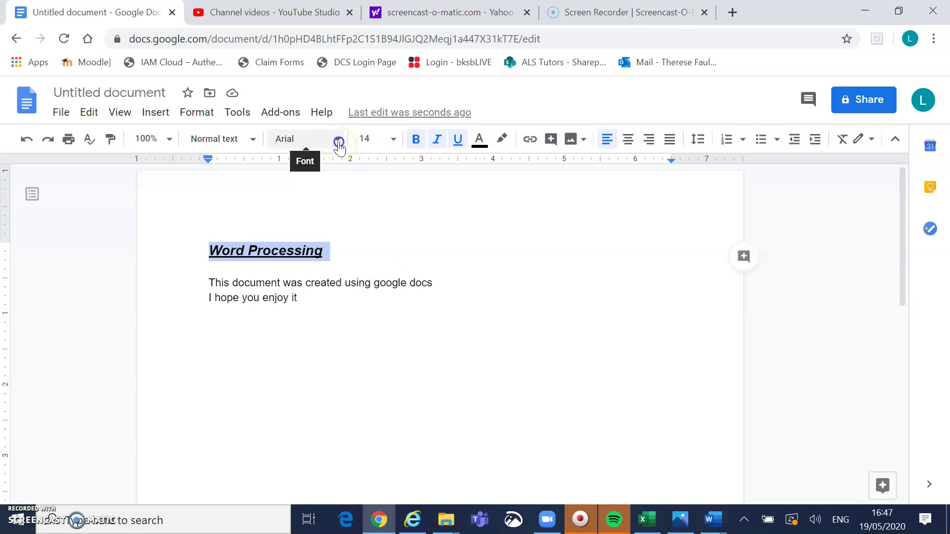
{"action": "left_click", "coordinate": [337, 141]}
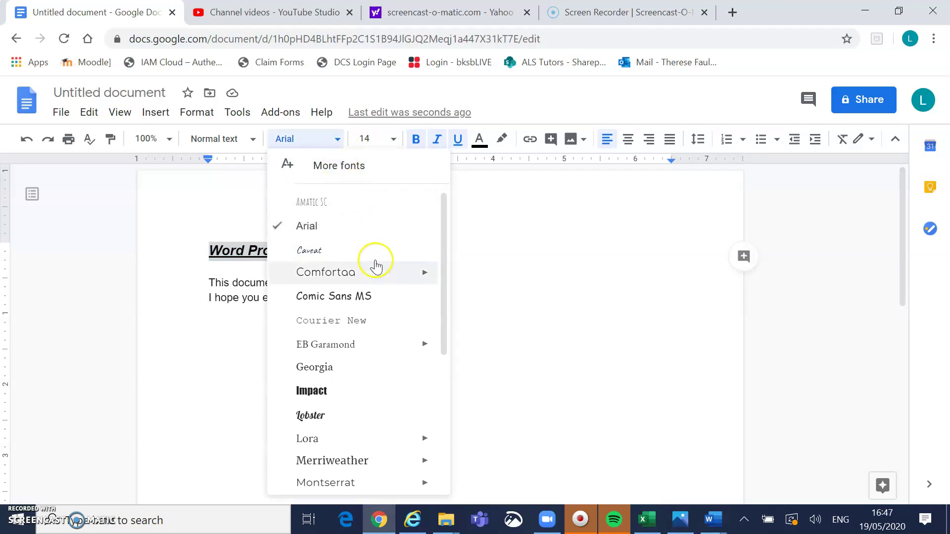
{"action": "mouse_move", "coordinate": [415, 345]}
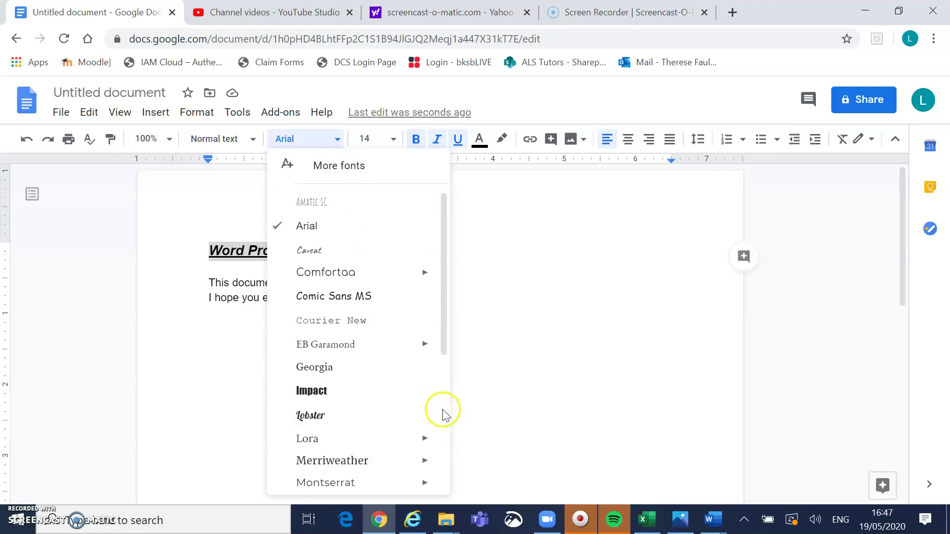
{"action": "scroll", "coordinate": [445, 412], "scroll_direction": "down", "scroll_amount": 5}
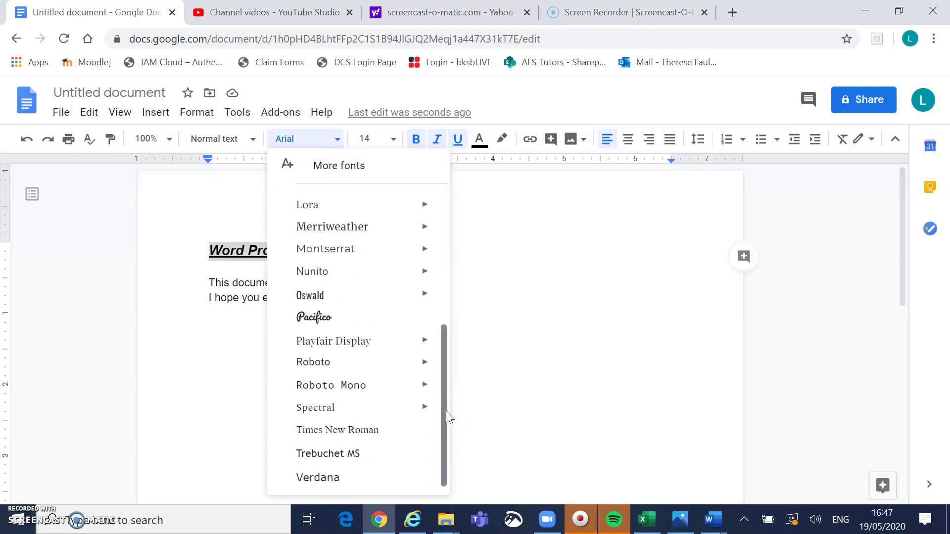
{"action": "left_click_drag", "start_coordinate": [447, 411], "coordinate": [436, 344]}
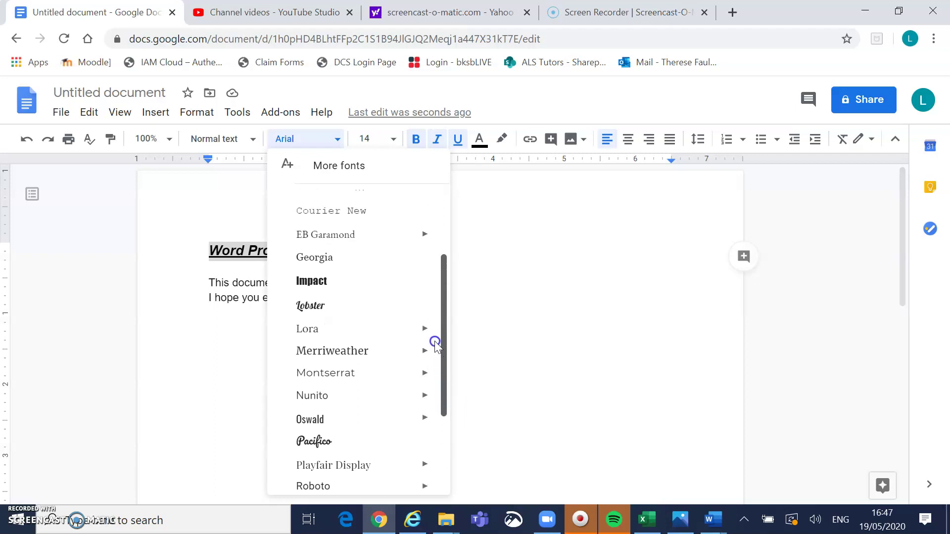
{"action": "left_click", "coordinate": [328, 283]}
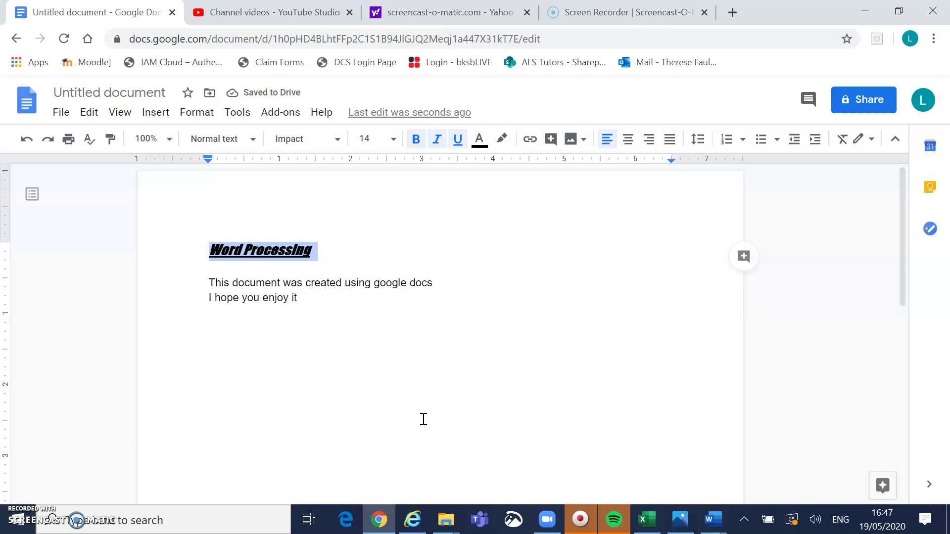
Center-align the 'Word Processing' heading on the page.
{"action": "left_click", "coordinate": [431, 371]}
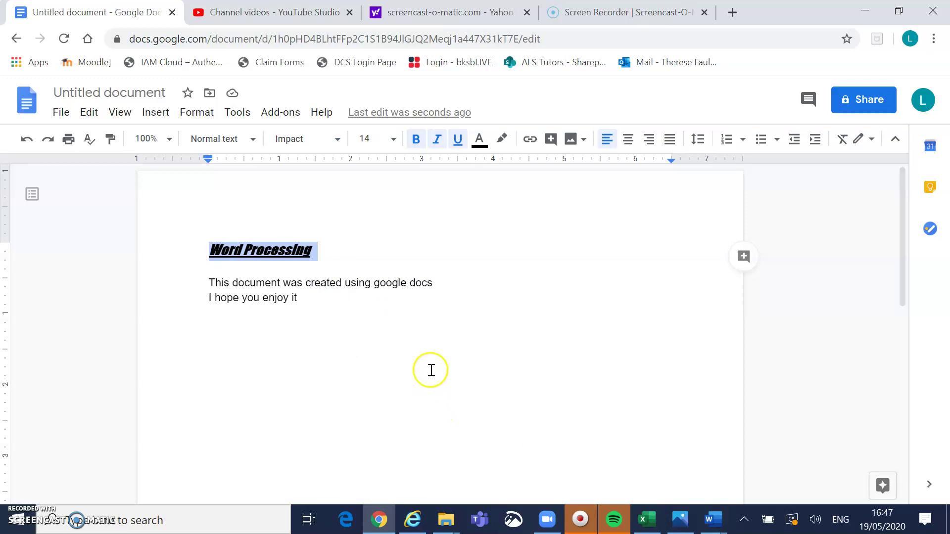
{"action": "left_click", "coordinate": [628, 141]}
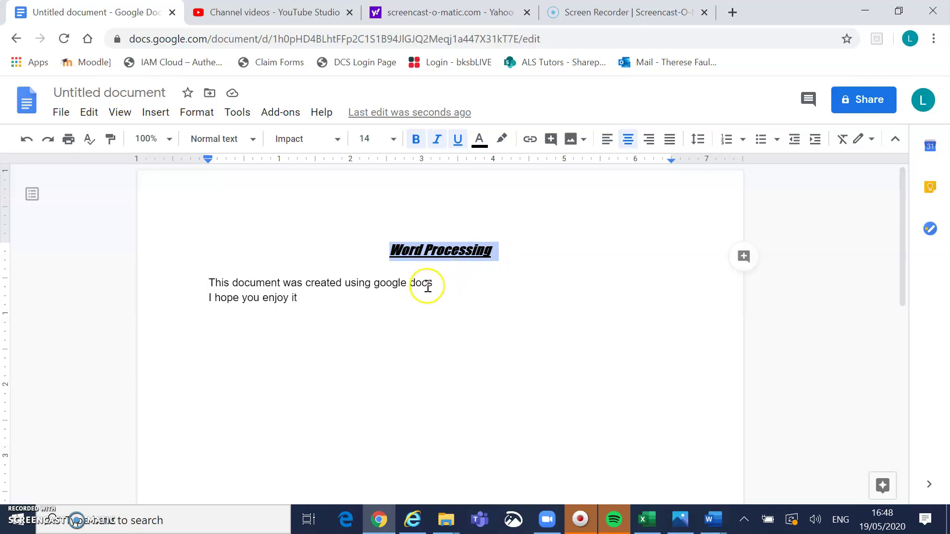
{"action": "left_click", "coordinate": [351, 295]}
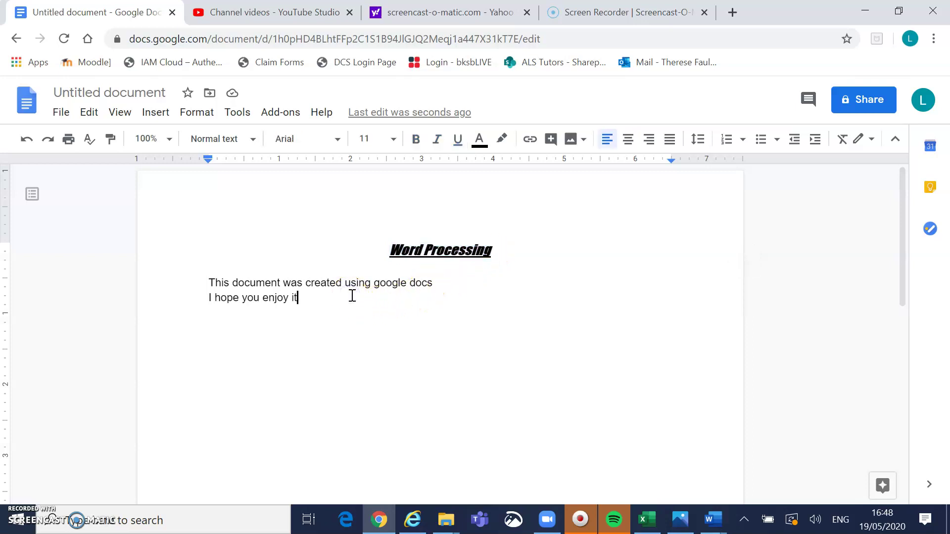
Paste the paragraph about word processing packages on a new line below the intro.
{"action": "key", "text": "Return"}
{"action": "left_click", "coordinate": [316, 314]}
{"action": "type", "text": "A word processing package is significant in that it allows us to create electronic documents that can be edited, saved and retrieved. Microsoft Word is a very popular word processing package, however Google Docs does a lot of the same functions and you can access it for free. I hope you have fun learning how to type using one of these word processing packages."}
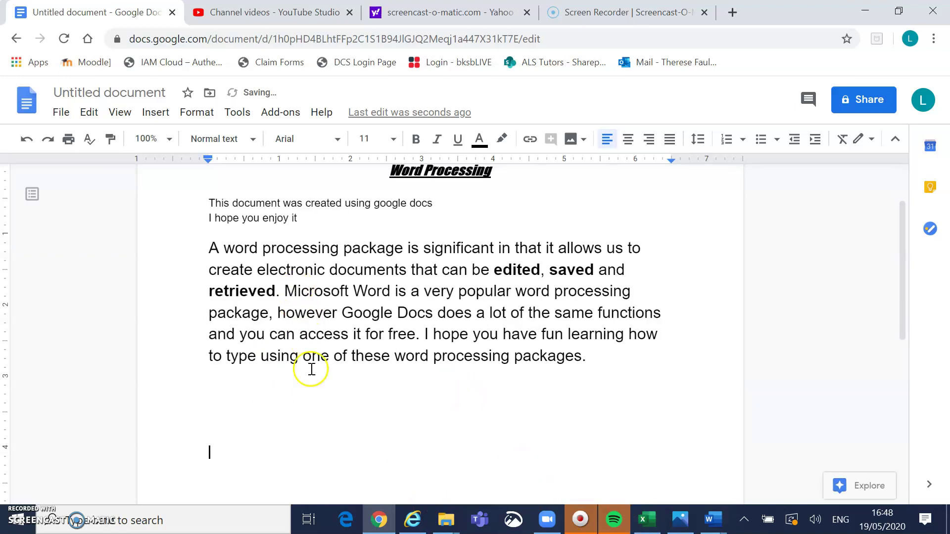
Set the intro lines and the pasted paragraph to font size 14.
{"action": "left_click_drag", "start_coordinate": [205, 202], "coordinate": [221, 203]}
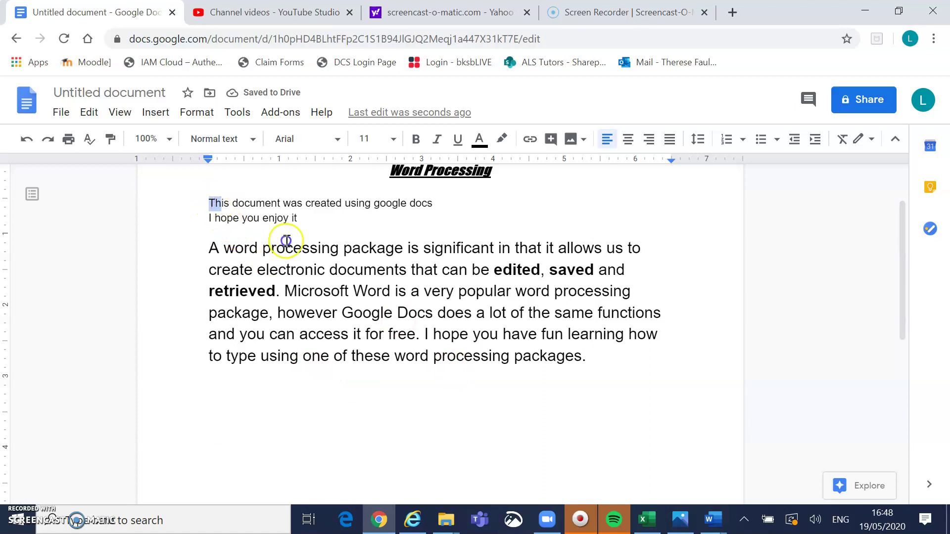
{"action": "left_click_drag", "start_coordinate": [286, 241], "coordinate": [589, 363]}
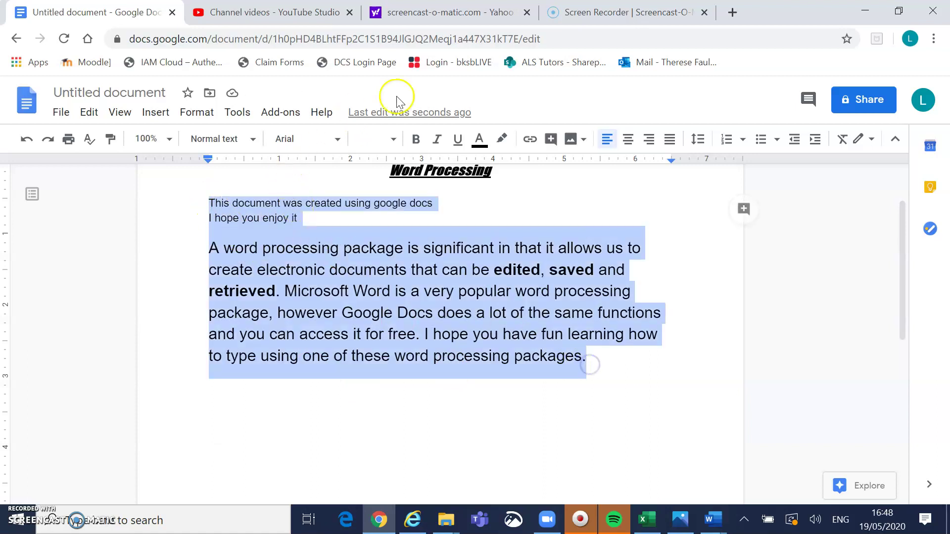
{"action": "left_click", "coordinate": [393, 140]}
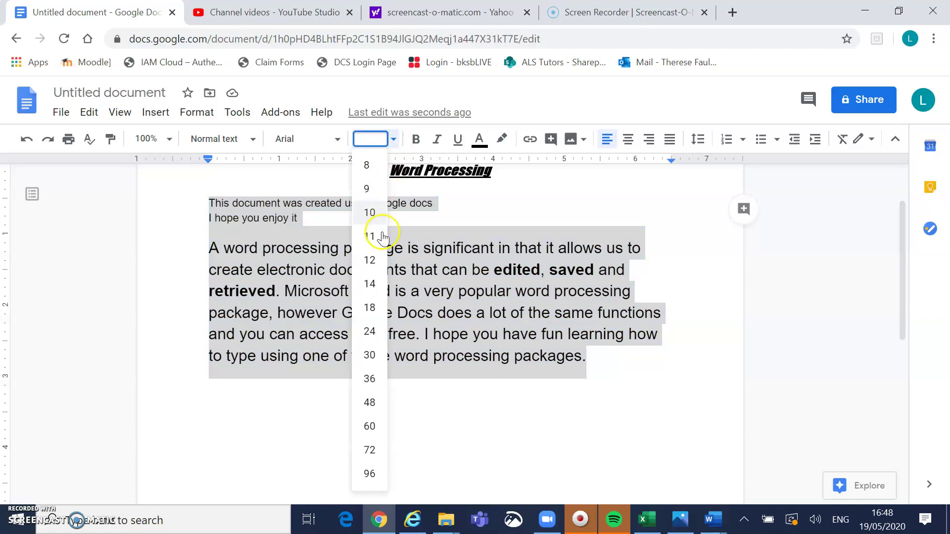
{"action": "left_click", "coordinate": [371, 285]}
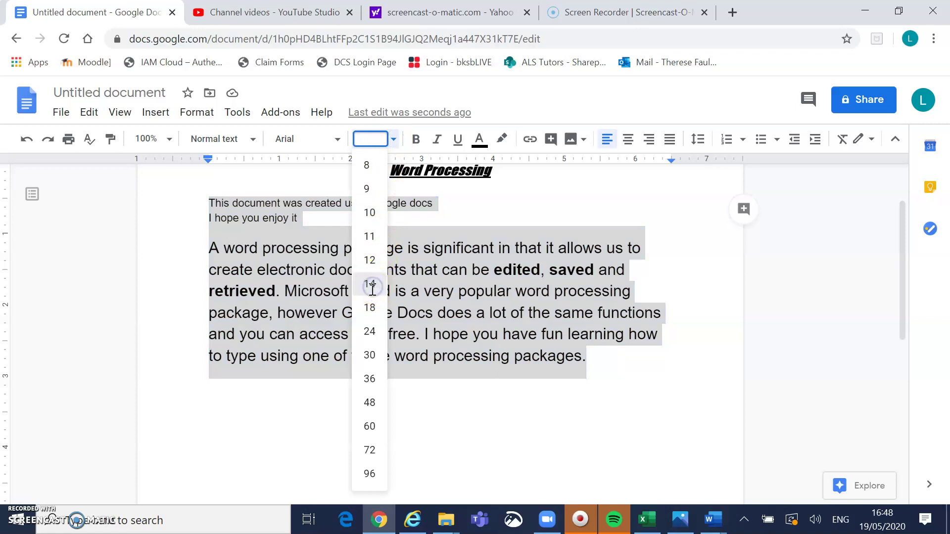
{"action": "left_click", "coordinate": [402, 378]}
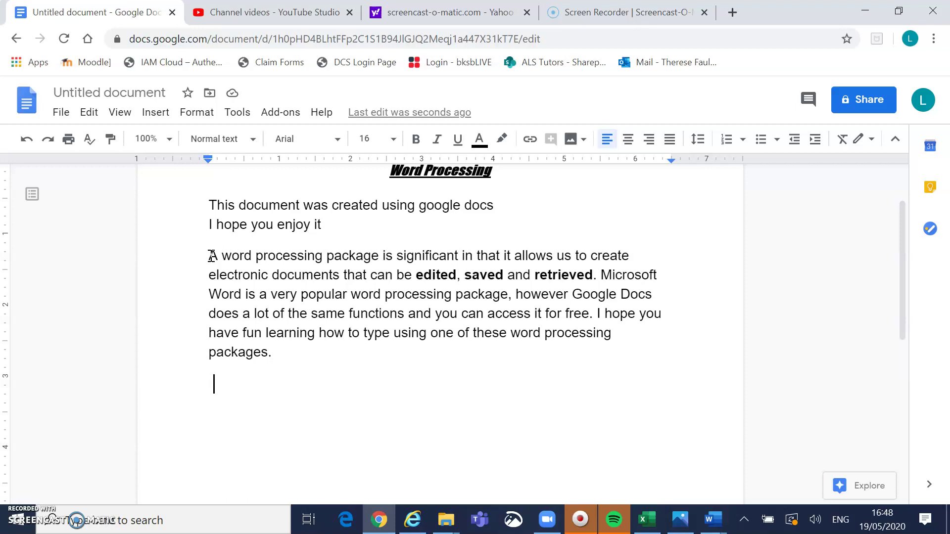
Apply Justify alignment to the word-processing paragraph.
{"action": "left_click_drag", "start_coordinate": [212, 255], "coordinate": [284, 354]}
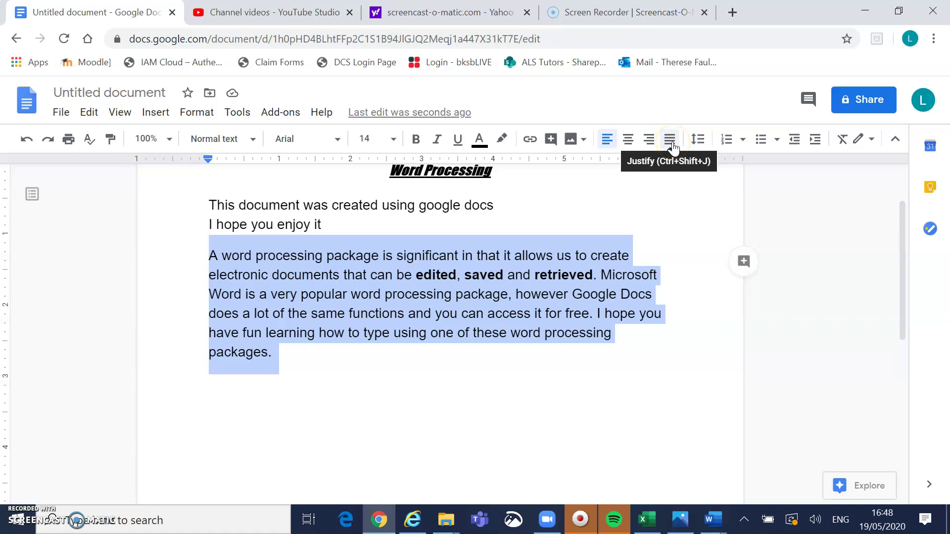
{"action": "left_click", "coordinate": [672, 141]}
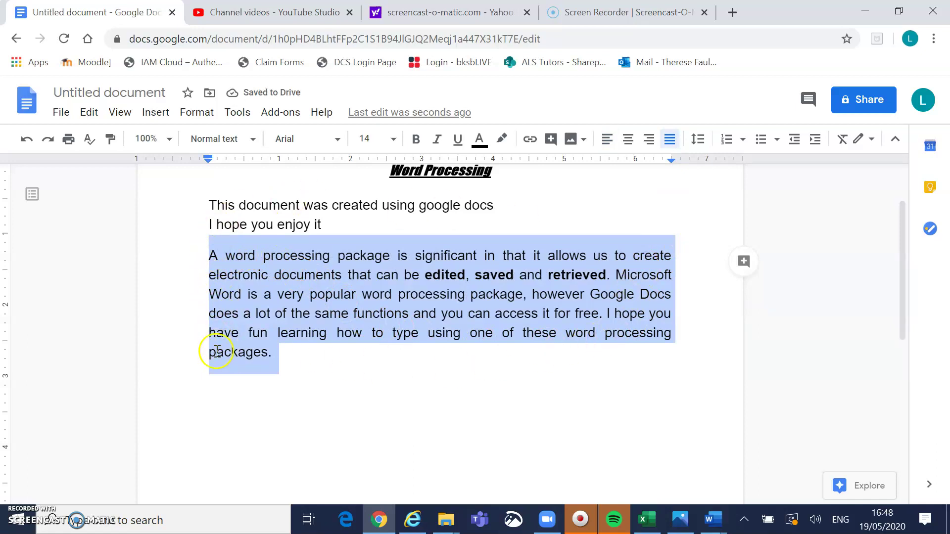
{"action": "left_click", "coordinate": [584, 377]}
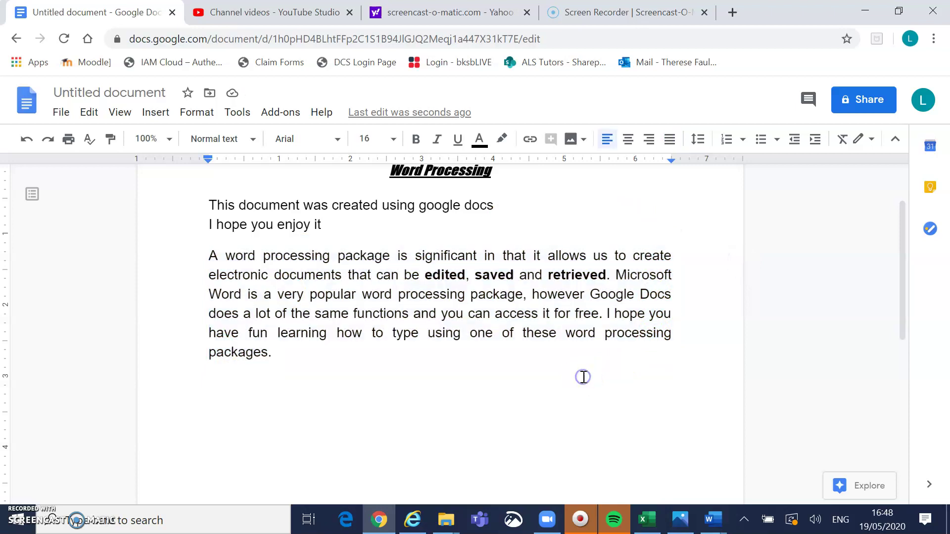
Replace the suggested title with the author's first name followed by 'Document'.
{"action": "left_click", "coordinate": [171, 94]}
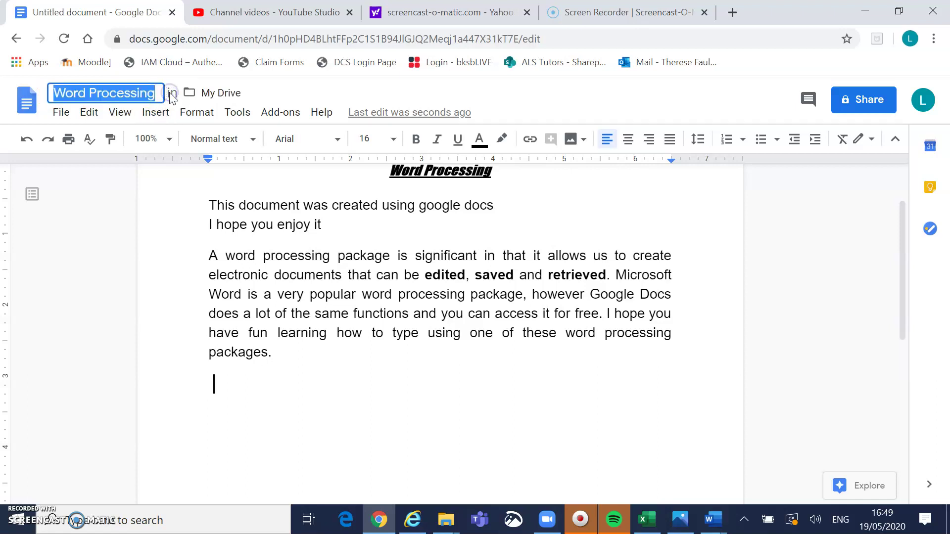
{"action": "double_click", "coordinate": [157, 95]}
{"action": "left_click_drag", "start_coordinate": [157, 94], "coordinate": [64, 93]}
{"action": "key", "text": "BackSpace"}
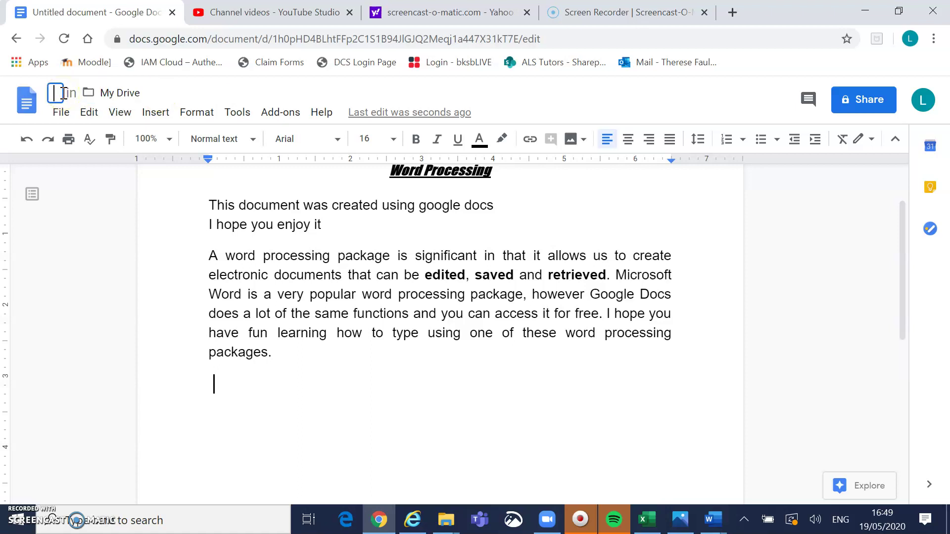
{"action": "type", "text": "Therese"}
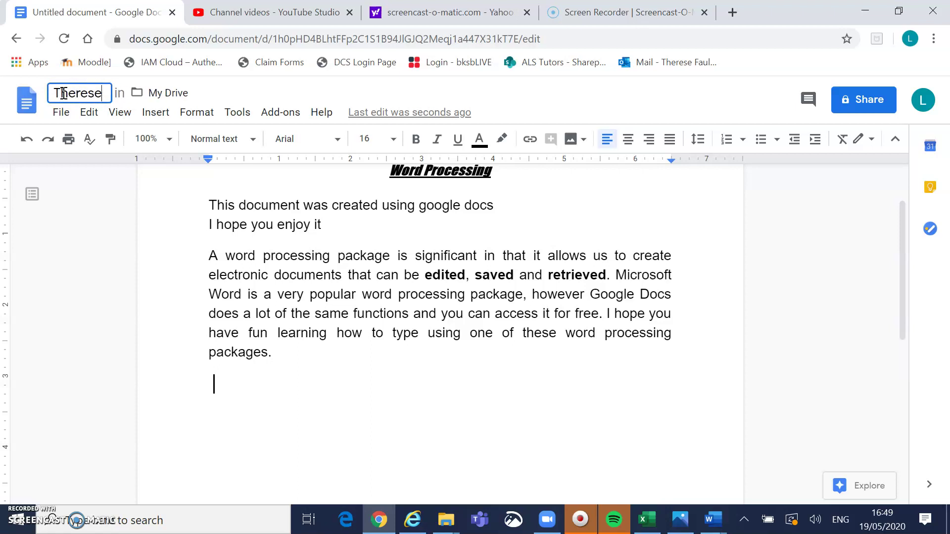
{"action": "type", "text": "'s "}
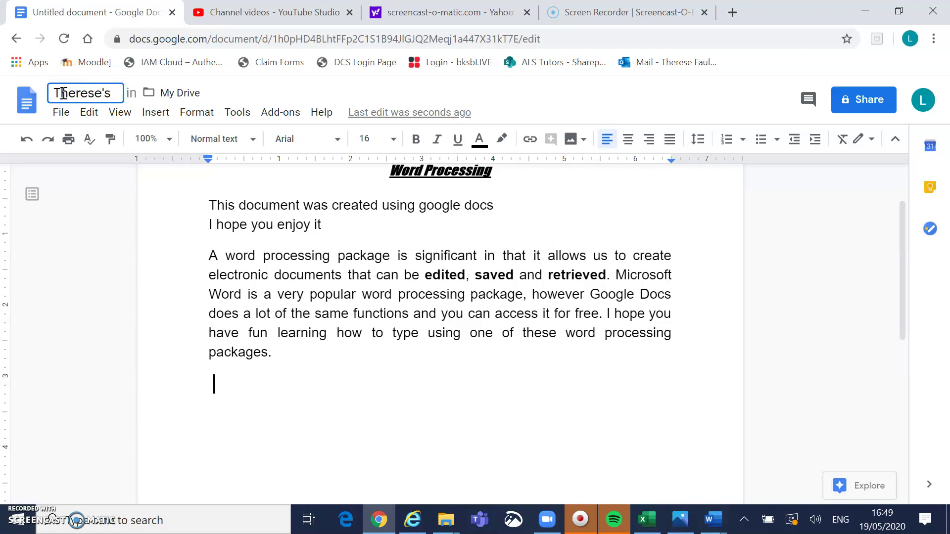
{"action": "type", "text": "Documen"}
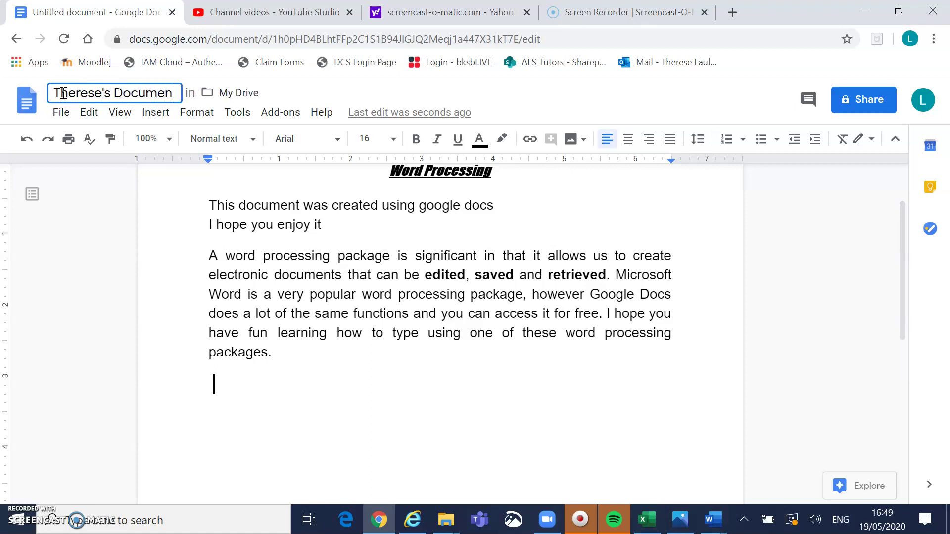
{"action": "type", "text": "t"}
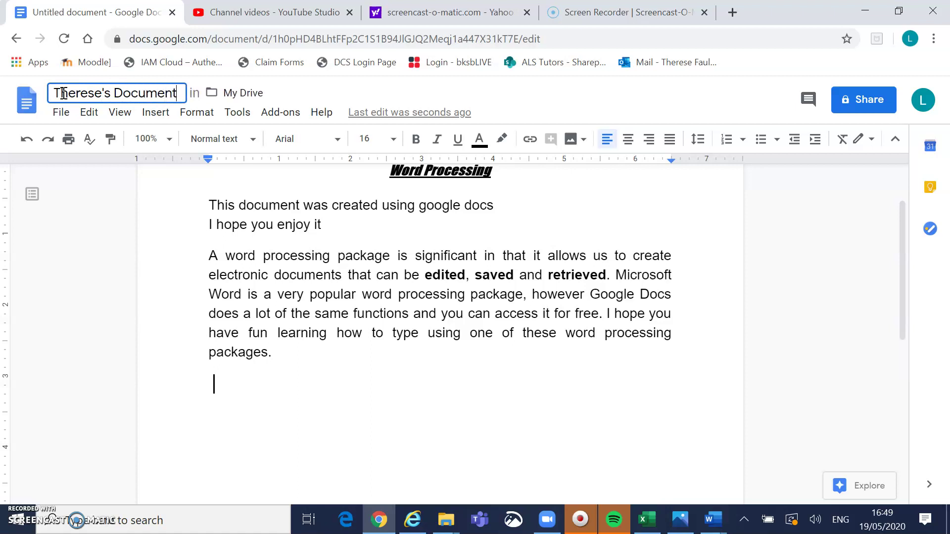
{"action": "left_click", "coordinate": [210, 230]}
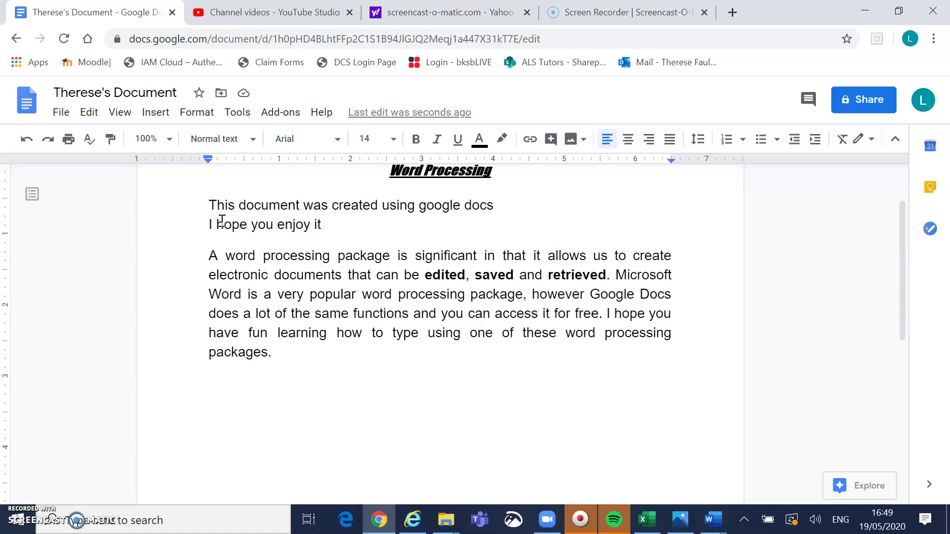
{"action": "scroll", "coordinate": [223, 224], "scroll_direction": "up", "scroll_amount": 2}
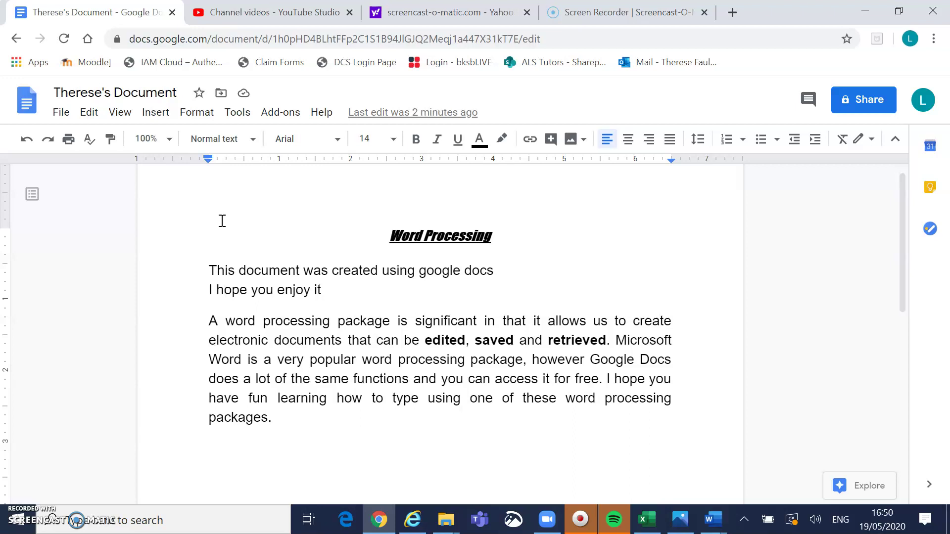
{"action": "left_click", "coordinate": [199, 213]}
{"action": "left_click", "coordinate": [235, 292]}
{"action": "left_click", "coordinate": [235, 273]}
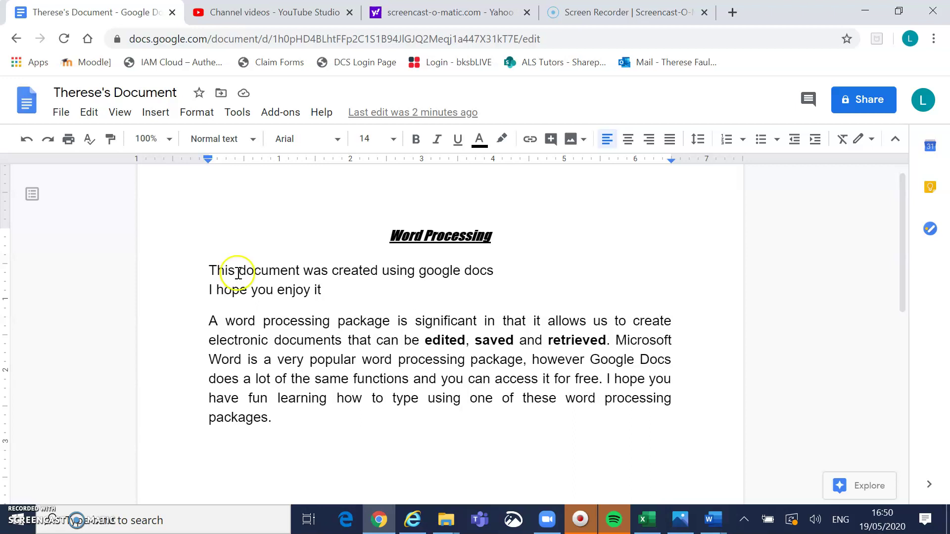